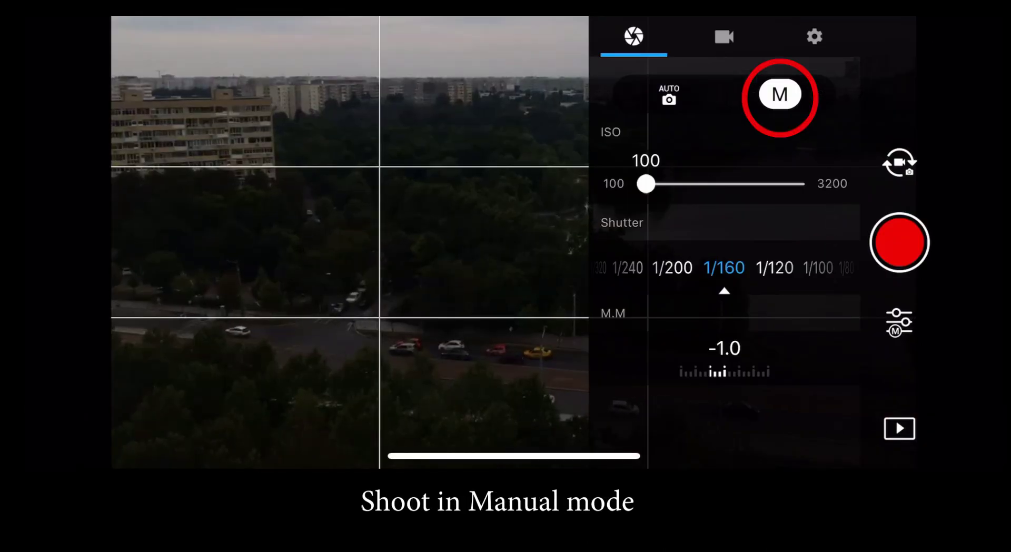
- In Manual mode at ISO 100, slow the shutter from 1/160 through 1/100 and 1/80 to 1/60
scroll(724, 267, right, 3)
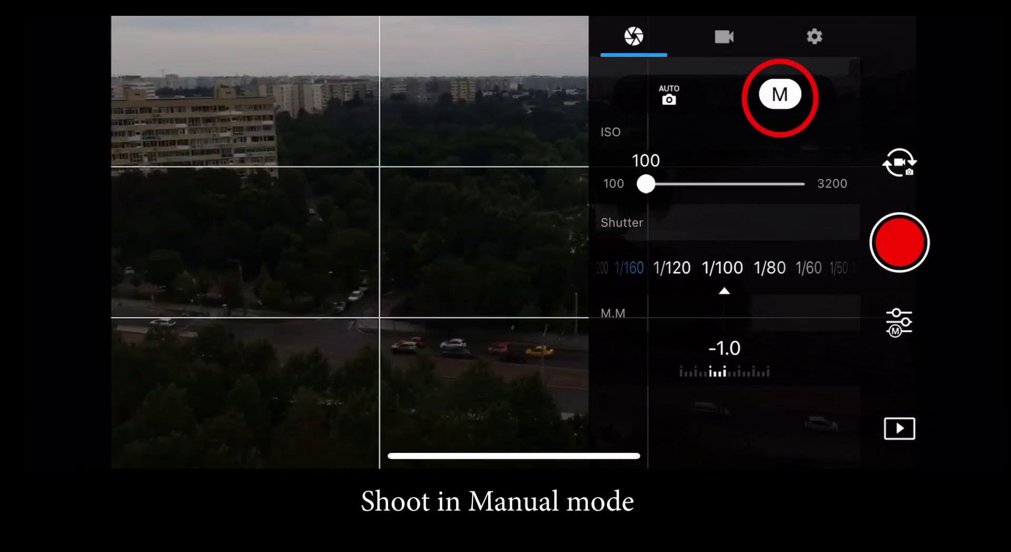
scroll(724, 268, right, 1)
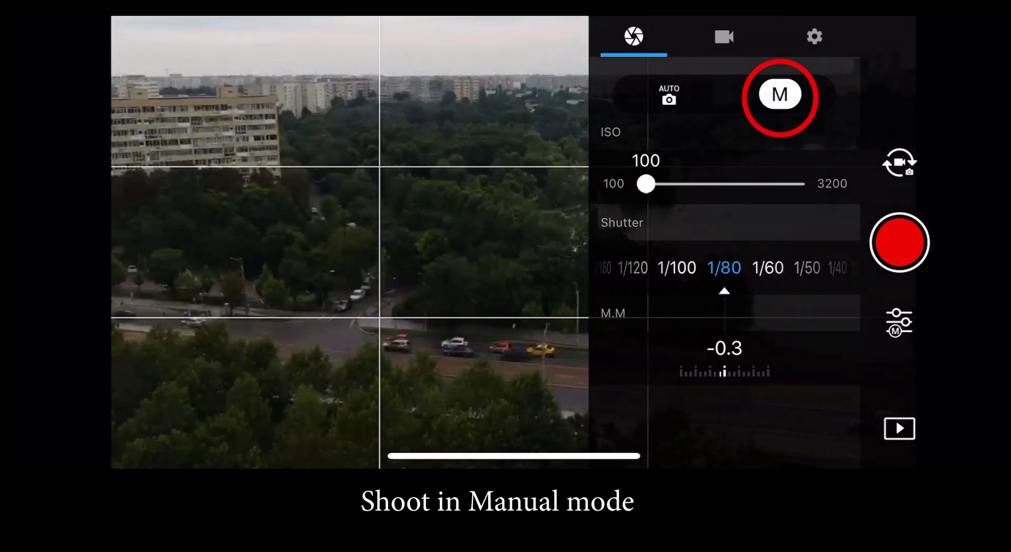
scroll(725, 268, right, 1)
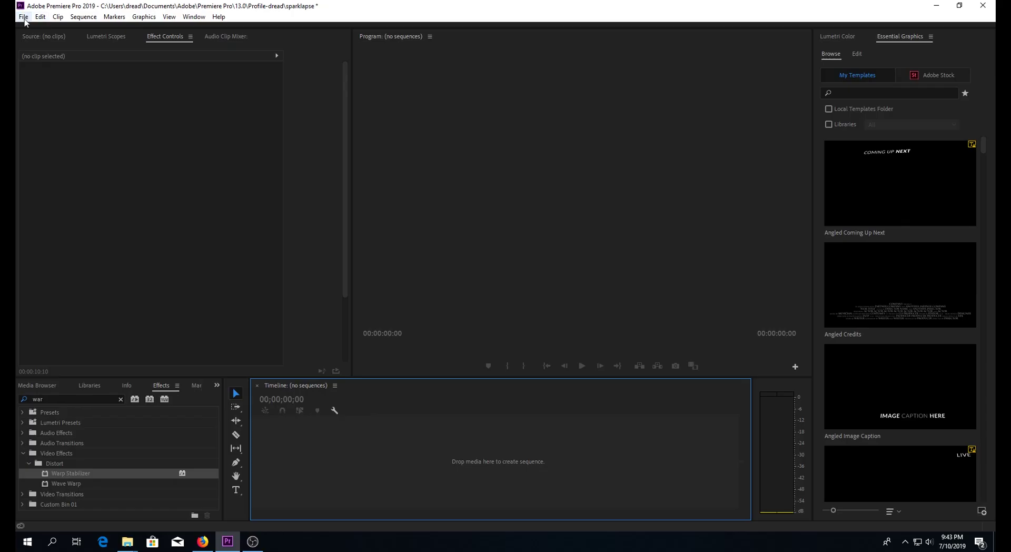
- Create a new Premiere Pro project named 'spark hyperlapse tutorial'
click(24, 18)
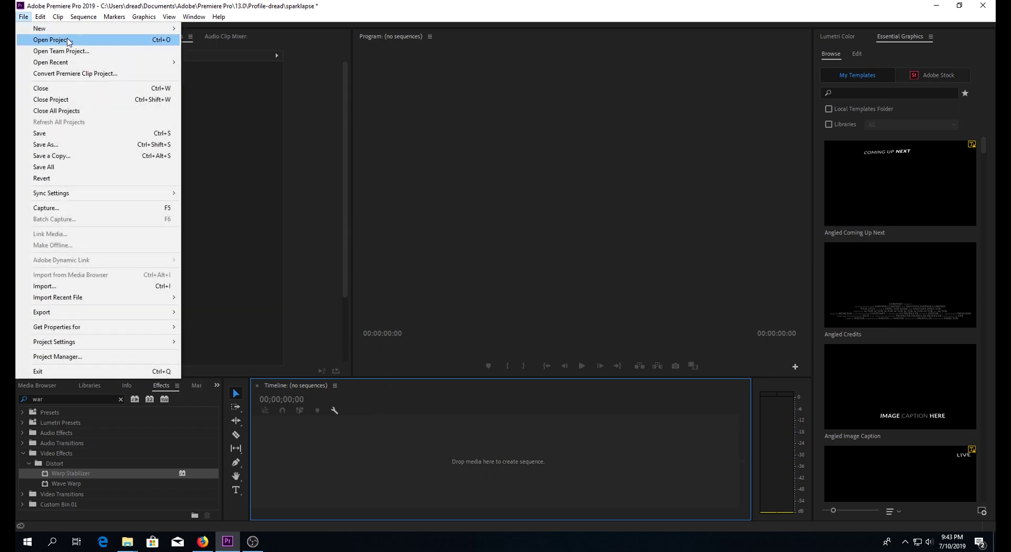
mouse_move(141, 34)
click(219, 29)
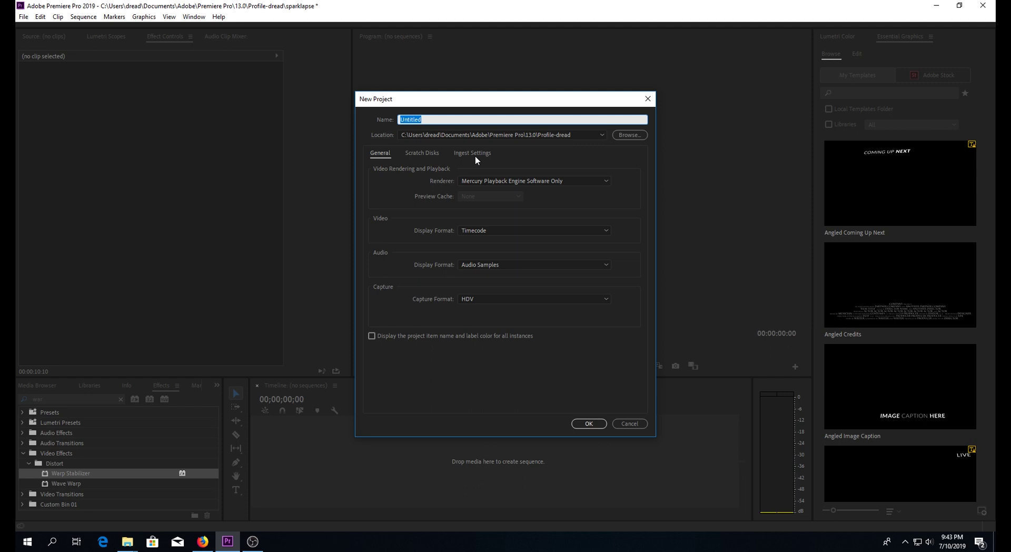
text(spark hyperlapse tutorial)
key(Return)
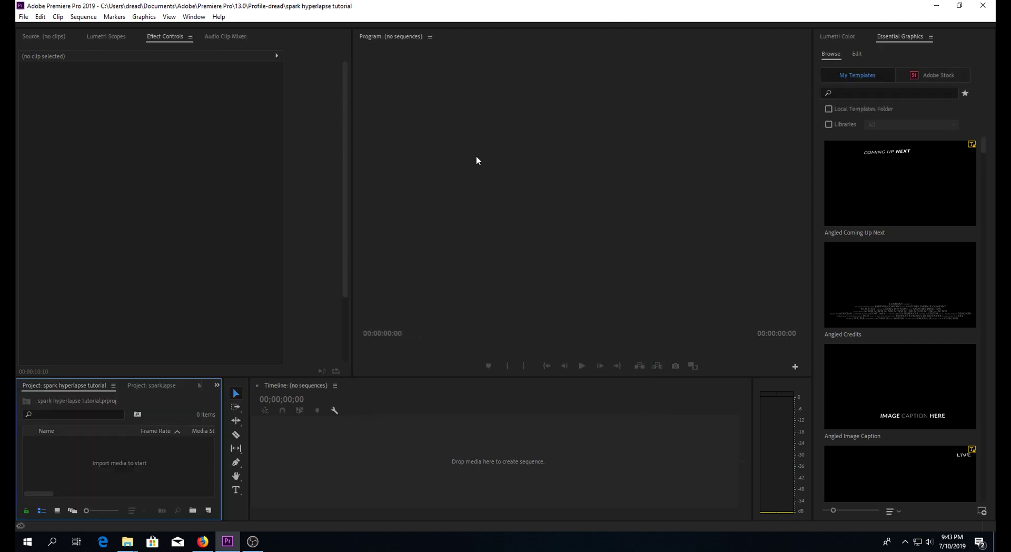
- Set Still Image Default Duration to 1 frame, then drag the 128 spark1 photos into the Project panel
click(40, 17)
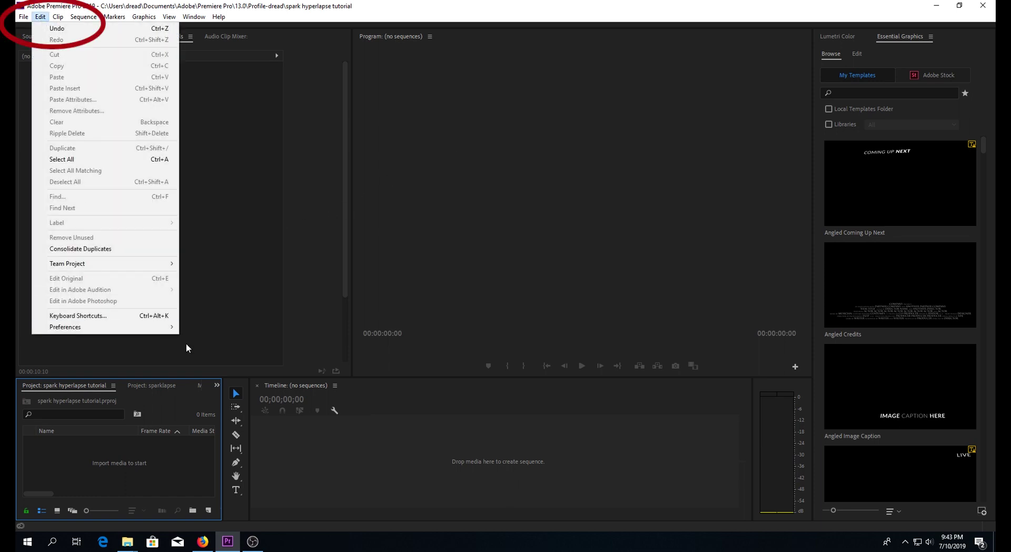
mouse_move(155, 329)
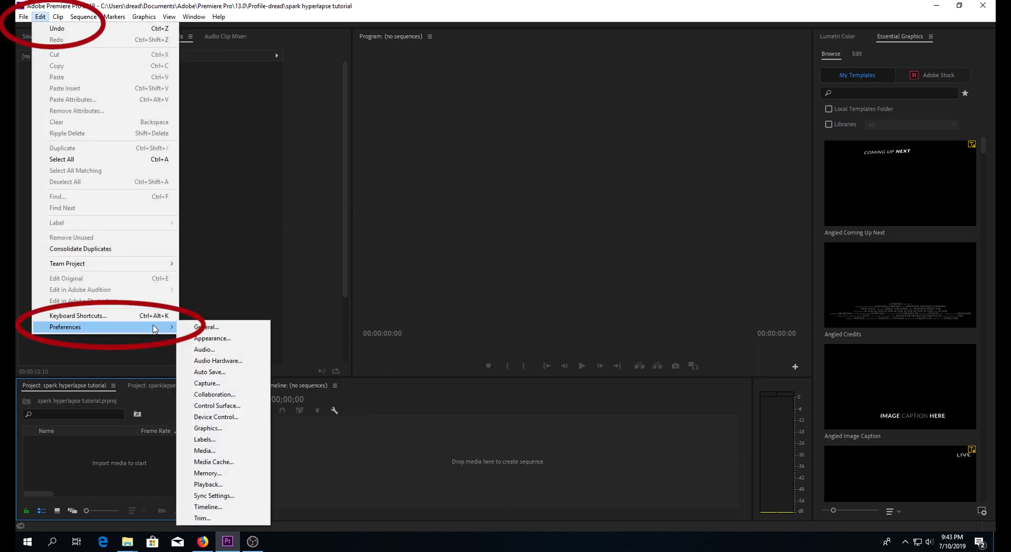
click(207, 507)
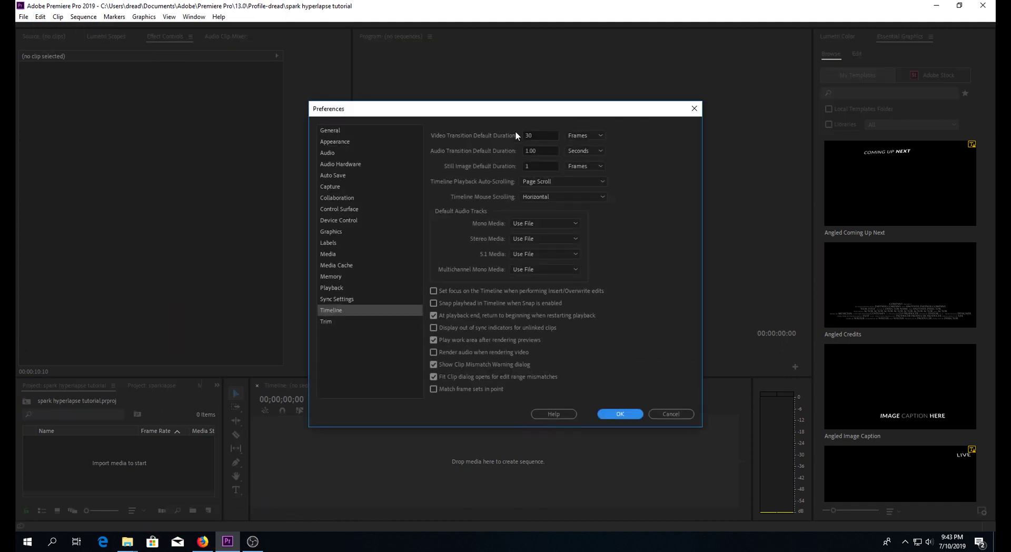
click(586, 167)
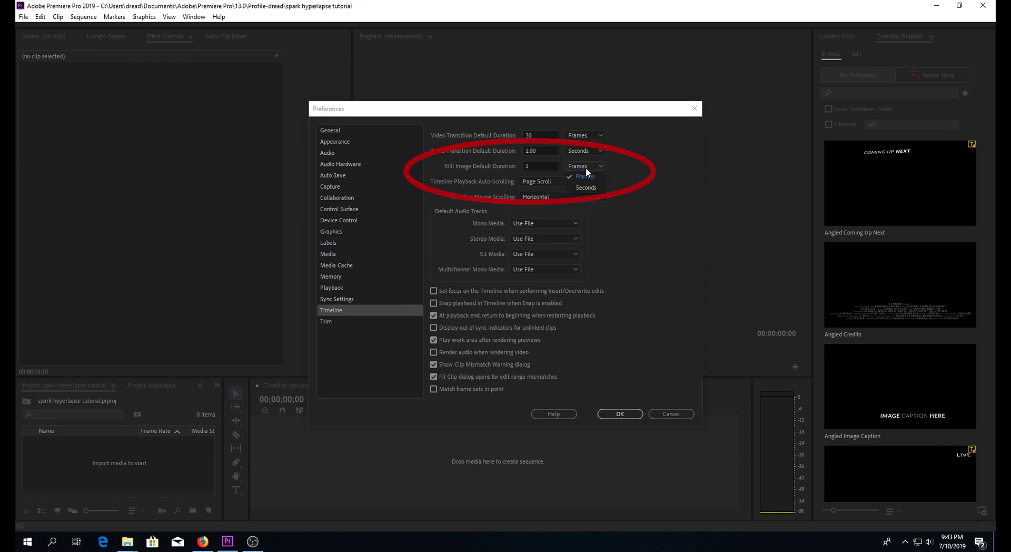
click(588, 166)
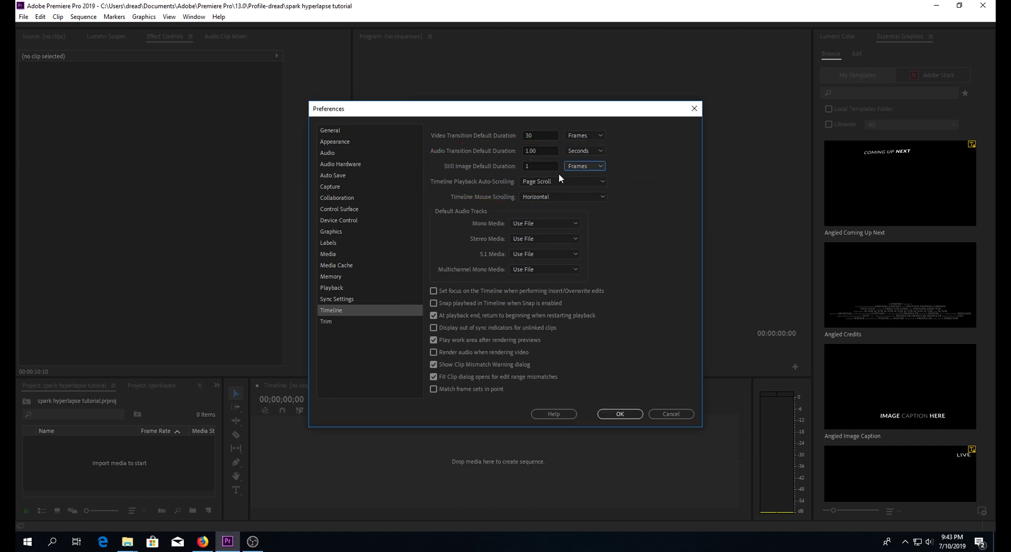
click(619, 414)
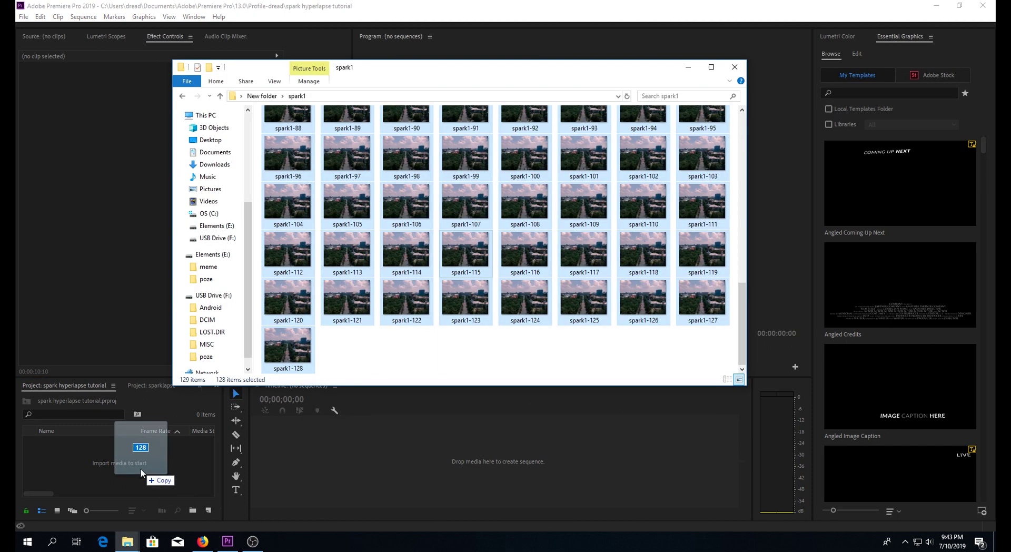
drag(140, 469, 124, 465)
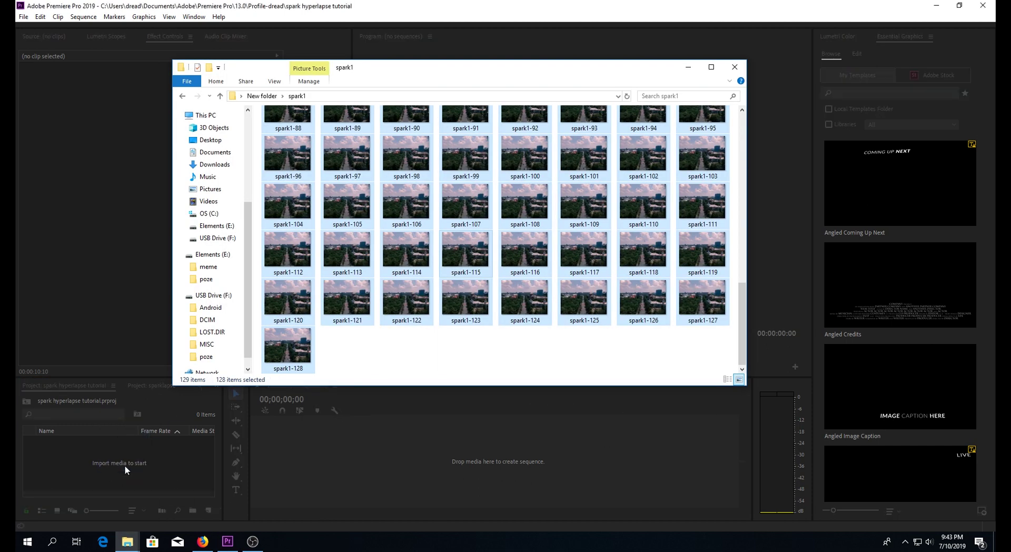
click(688, 69)
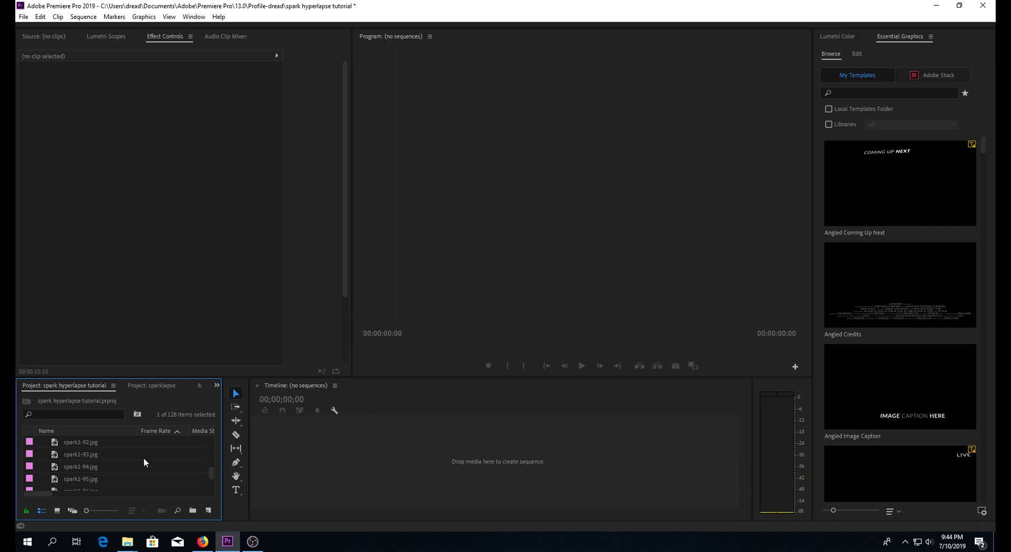
scroll(214, 463, down, 8)
shift+click(183, 465)
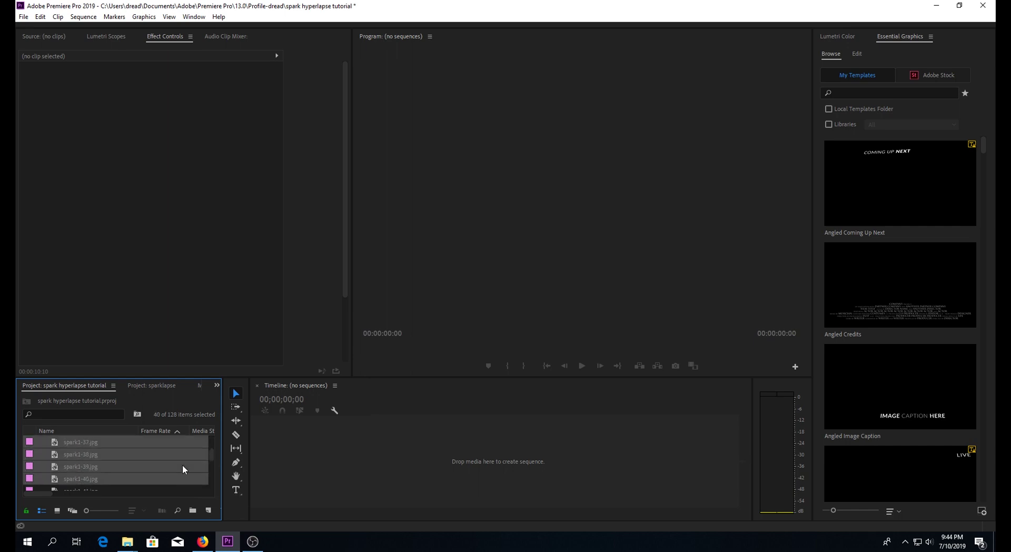
drag(182, 465, 294, 457)
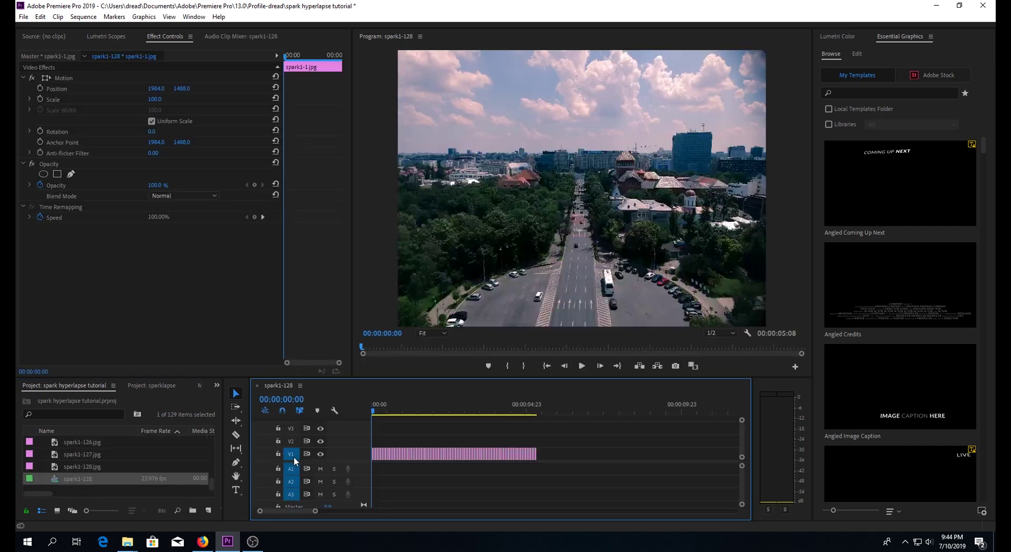
drag(316, 513, 308, 515)
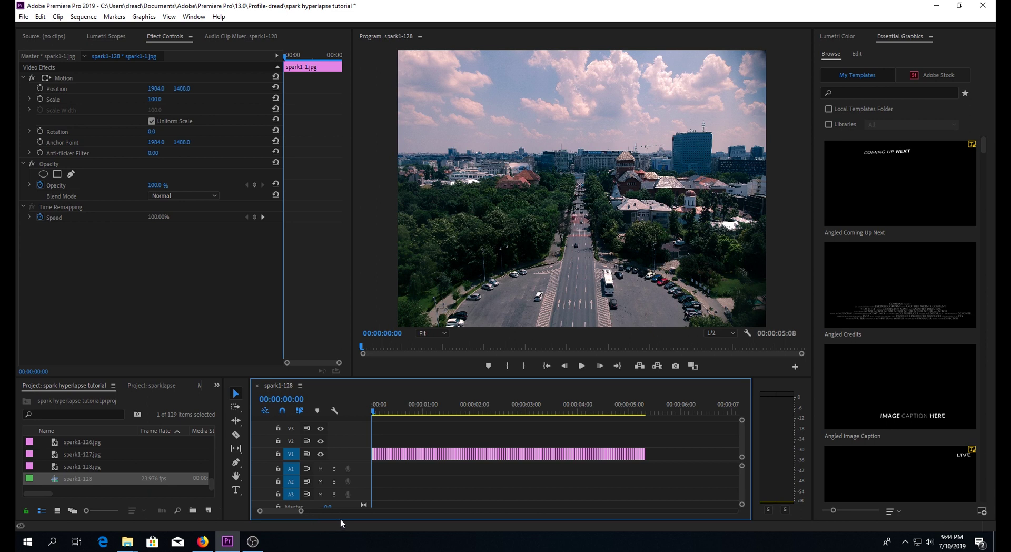
key(space)
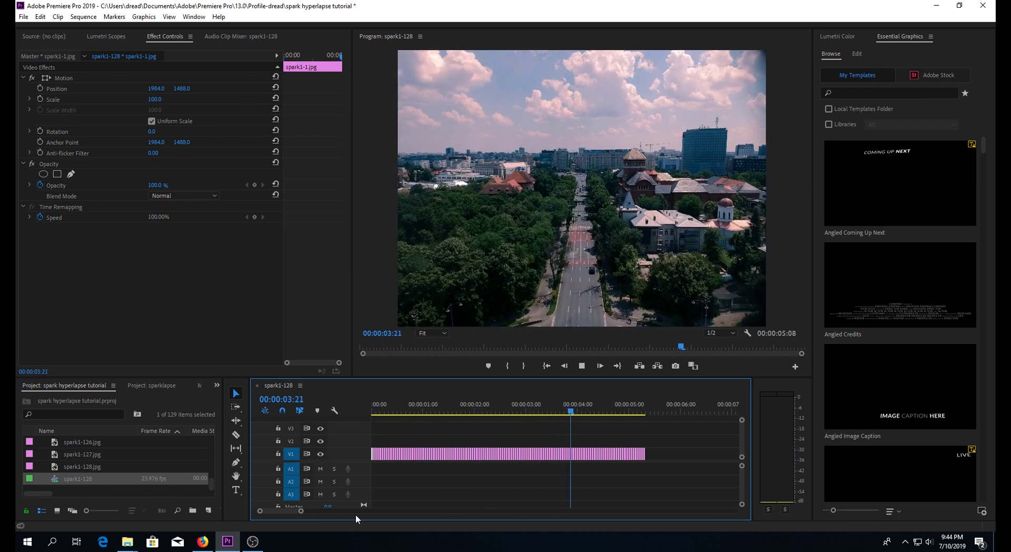
key(Home)
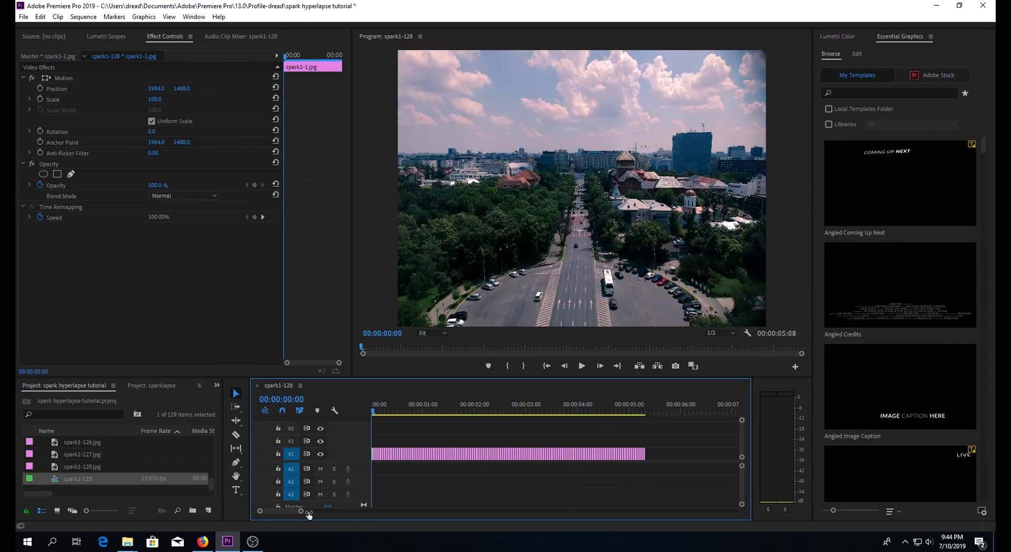
key(space)
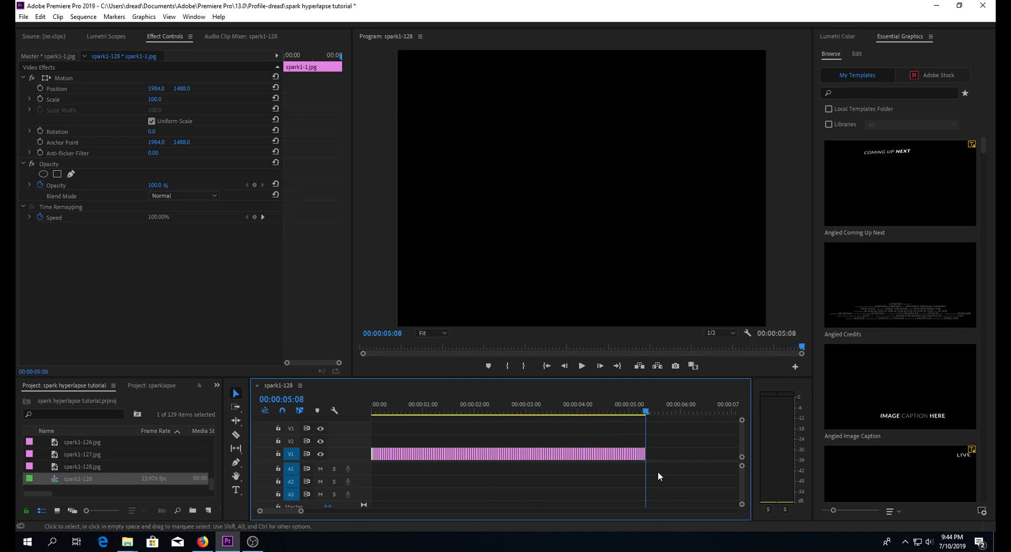
drag(658, 471, 372, 437)
- Nest the selected V1 stills into 'Nested Sequence 01', select that clip, and show the Effects panel
right_click(440, 455)
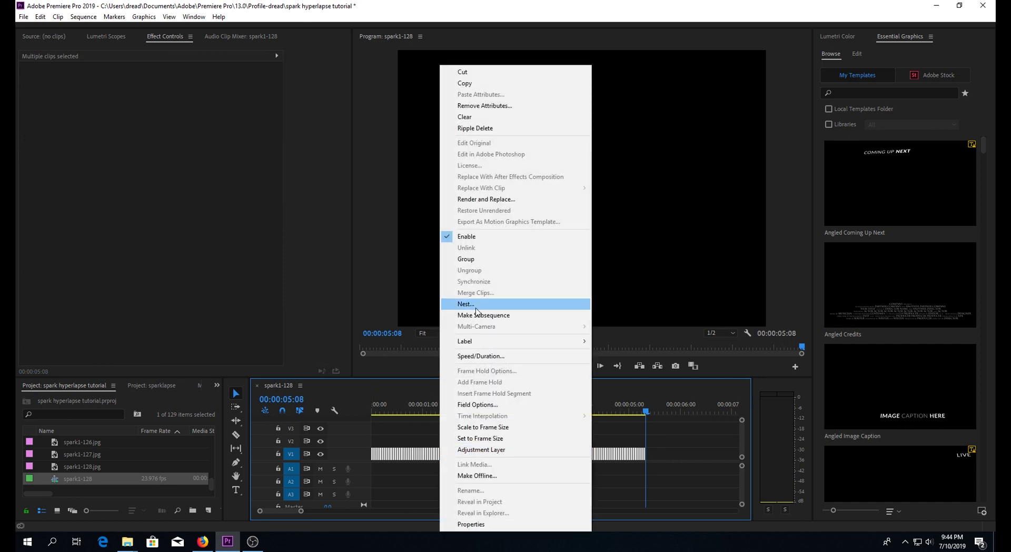
click(477, 306)
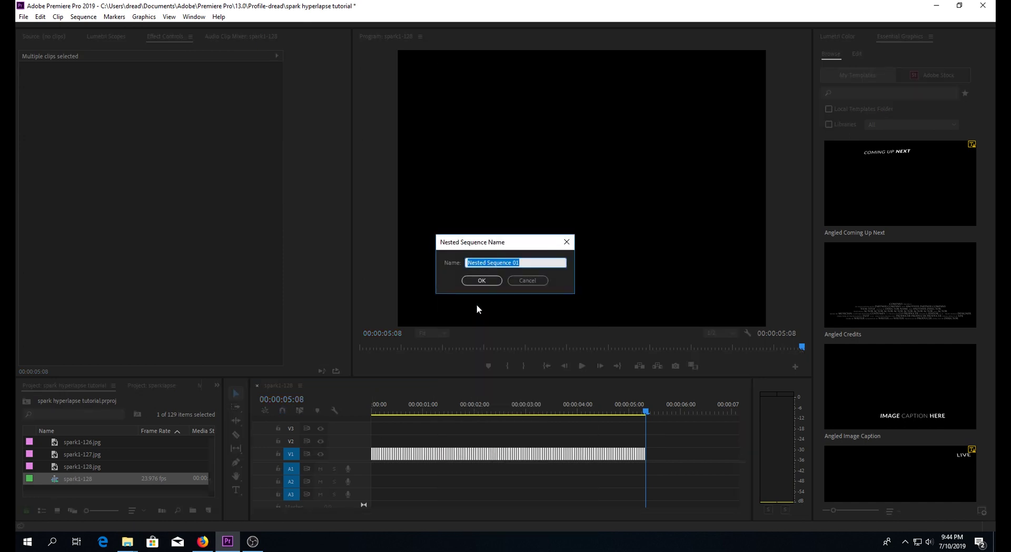
click(483, 282)
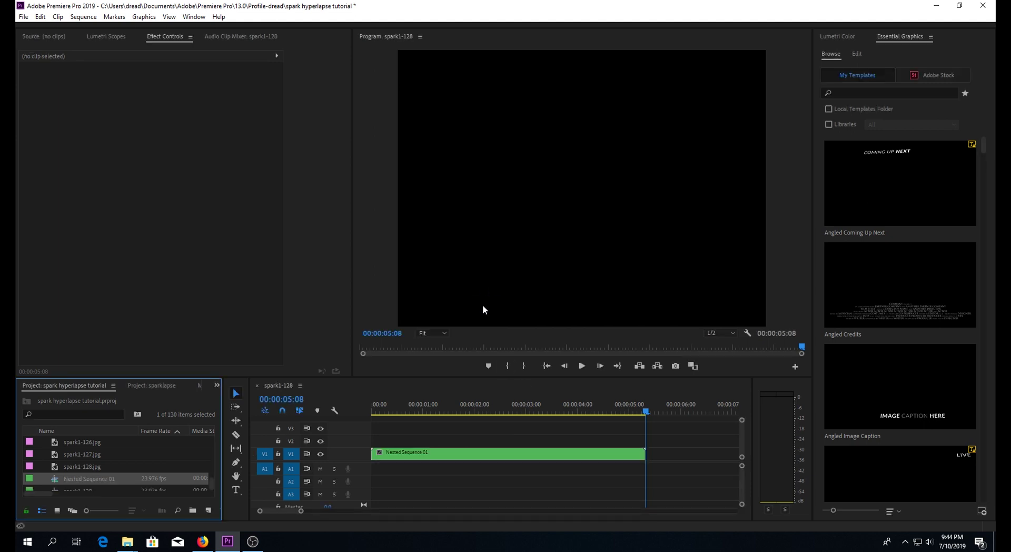
click(443, 452)
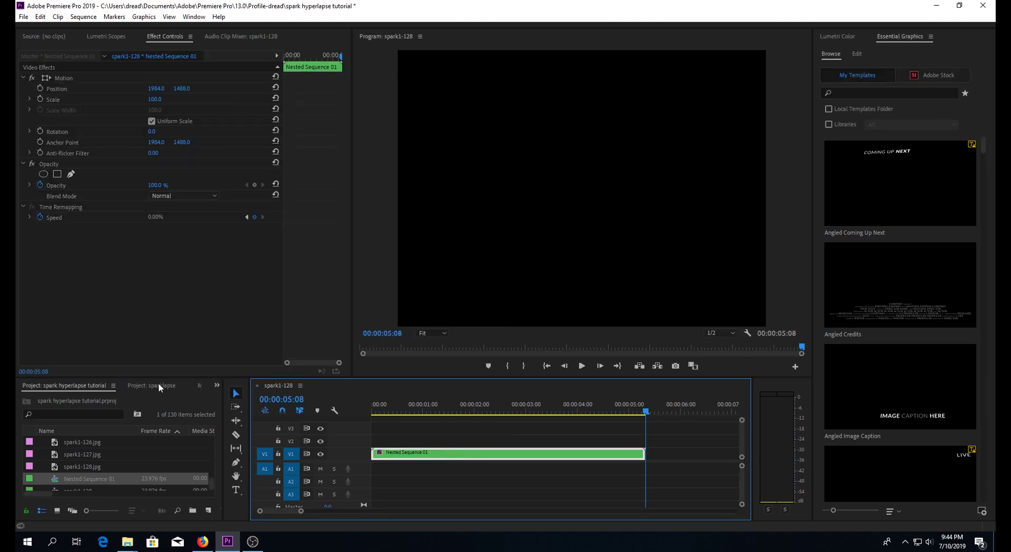
click(218, 386)
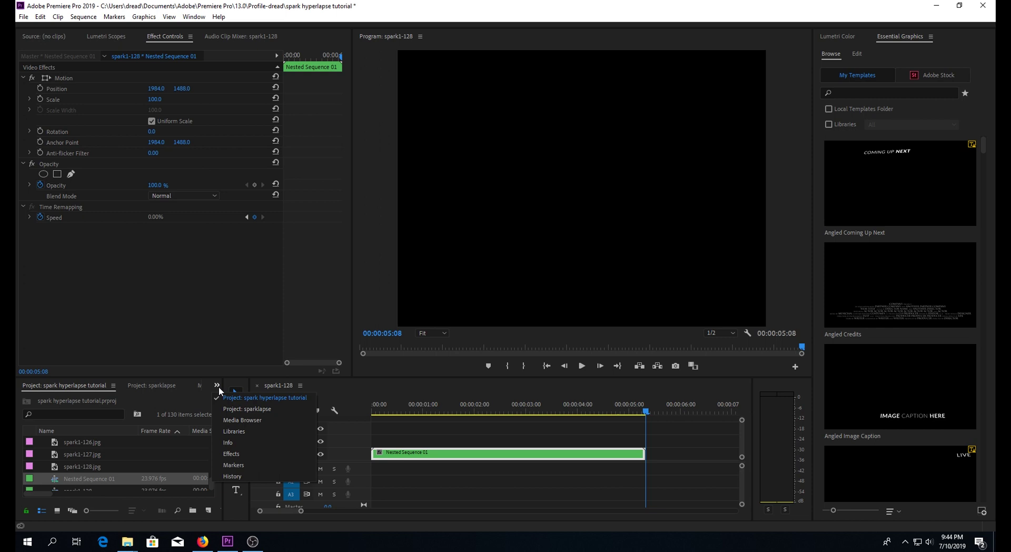
click(233, 454)
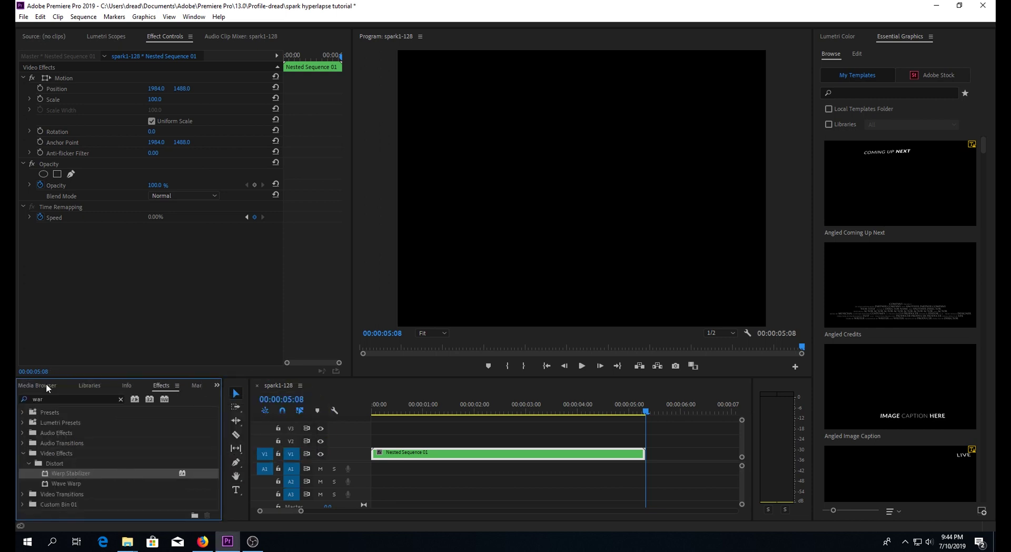
- Apply Warp Stabilizer to Nested Sequence 01 with Detailed Analysis turned on under Advanced
click(49, 400)
text(p)
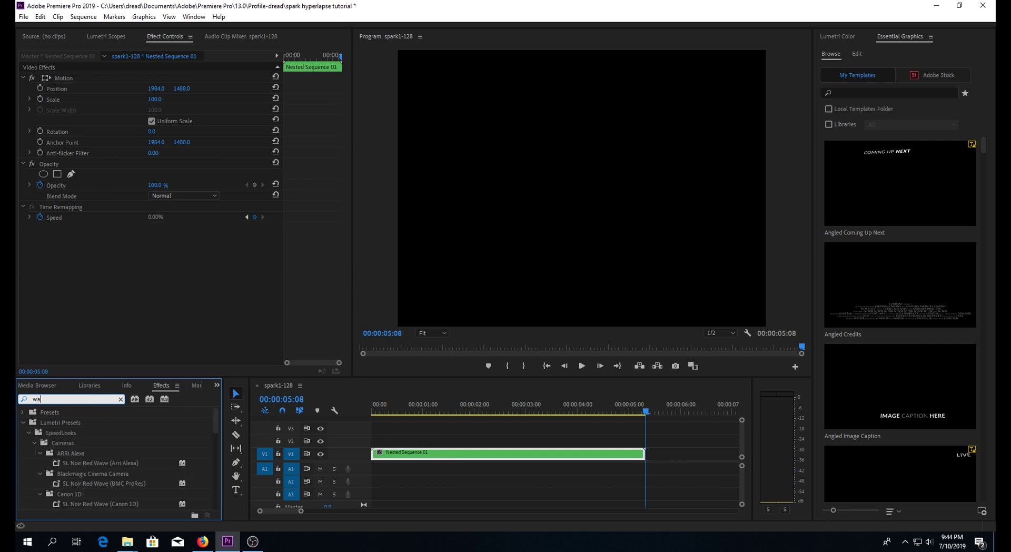
drag(71, 473, 449, 456)
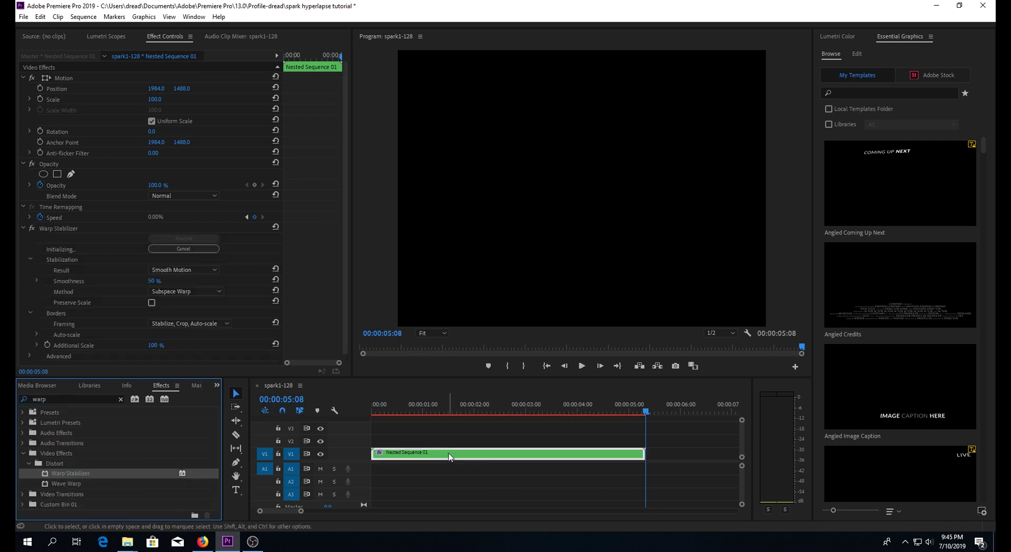
drag(342, 185, 344, 215)
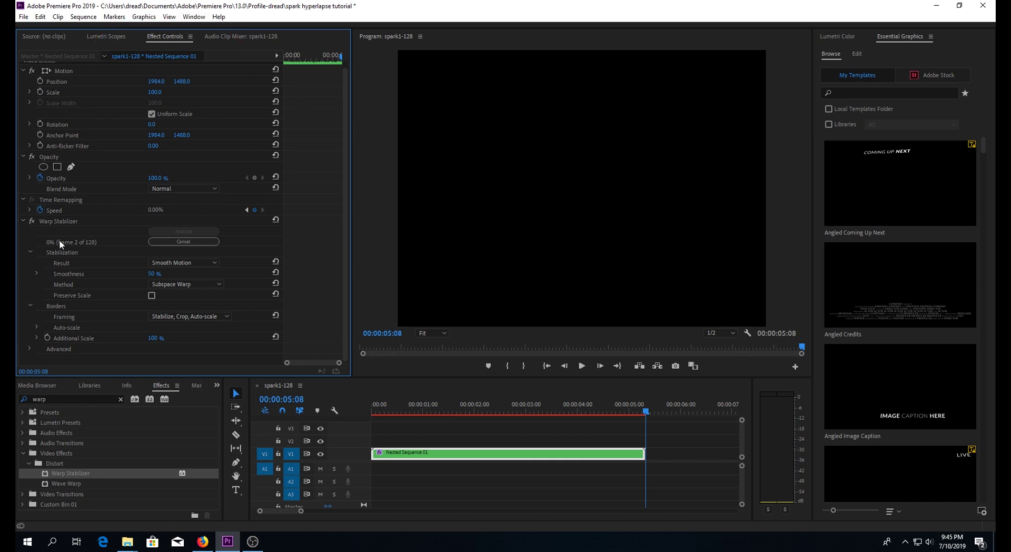
click(28, 347)
scroll(175, 321, down, 2)
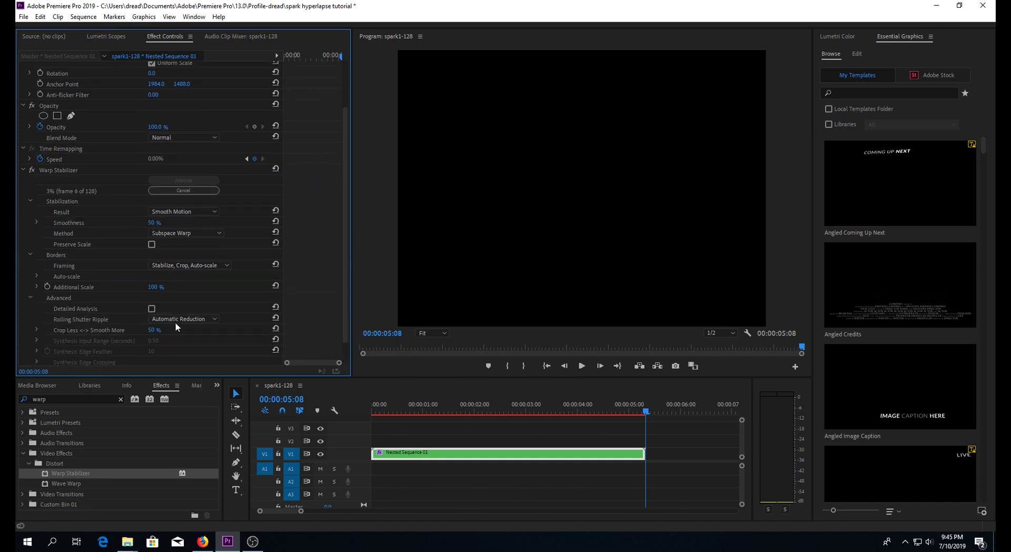
click(151, 309)
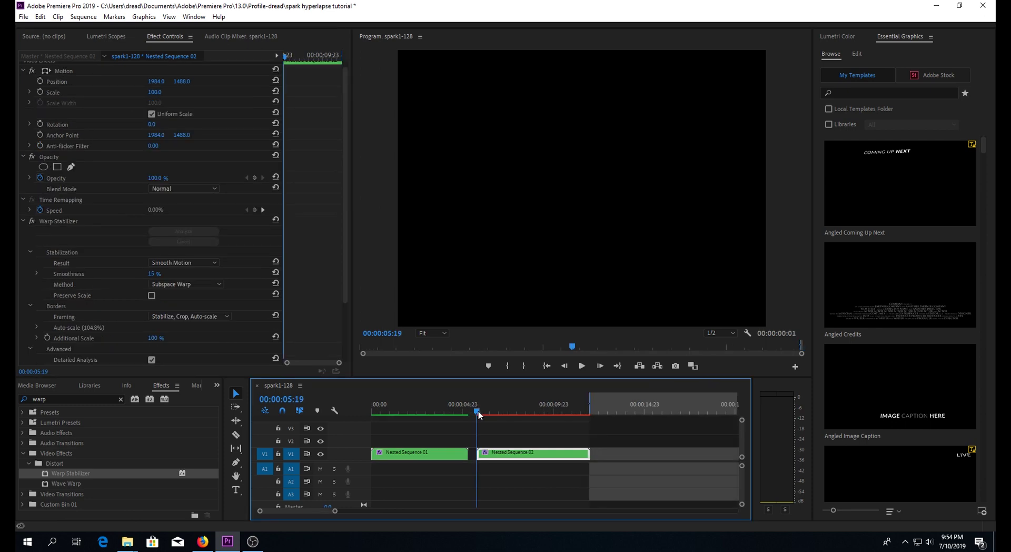
- Scrub ahead through the stabilized footage and render the sequence In to Out
drag(479, 415, 530, 407)
click(83, 16)
click(125, 65)
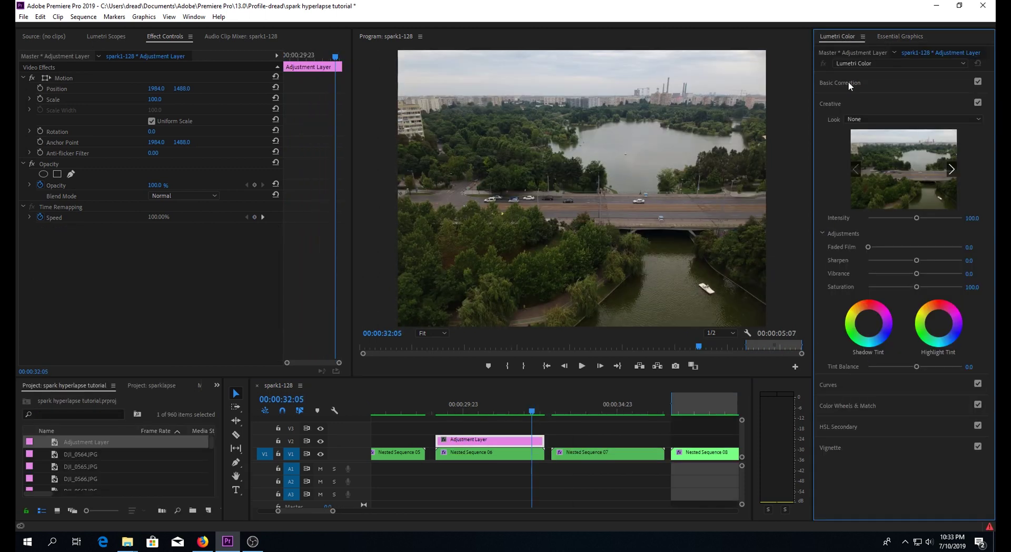
- In Lumetri Basic Correction, raise Exposure to 0.5, lower Contrast, and increase Saturation to 98.4
click(848, 85)
drag(917, 196, 914, 263)
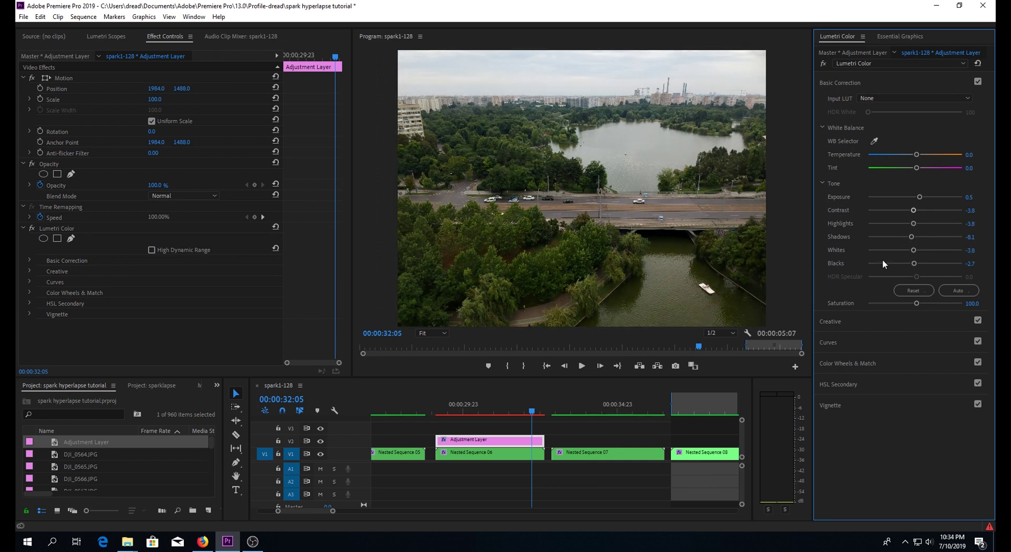
drag(900, 304, 922, 305)
- In Creative Hue Saturation Curves, raise a middle Hue vs Sat point and pull a Hue vs Luma point down
click(834, 321)
click(828, 385)
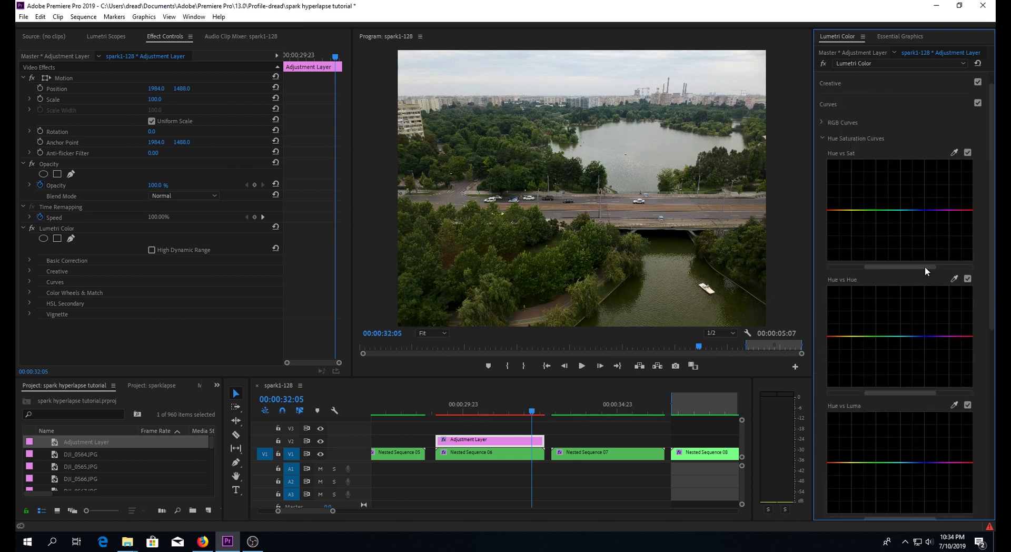
click(872, 198)
click(884, 198)
click(878, 199)
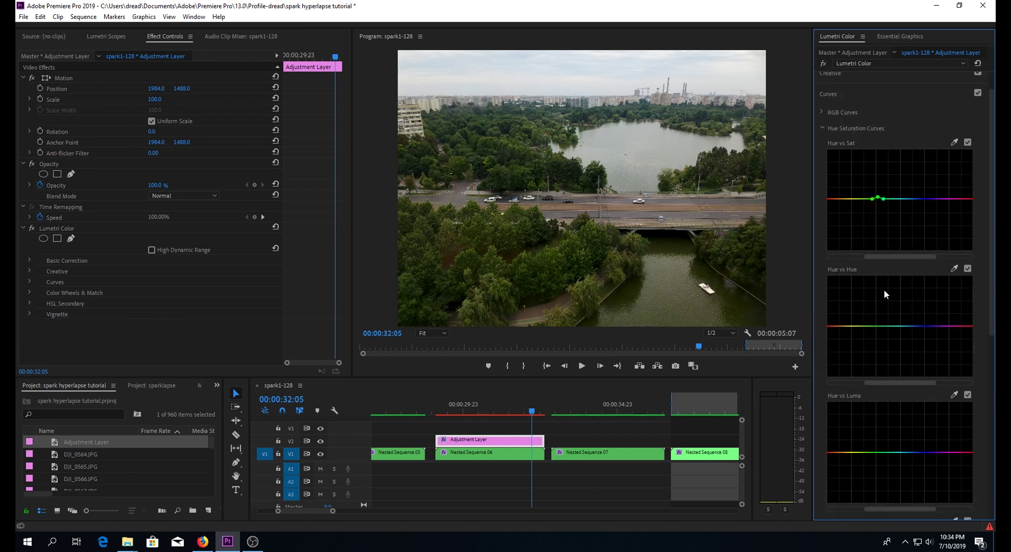
scroll(902, 421, down, 2)
click(896, 401)
click(912, 402)
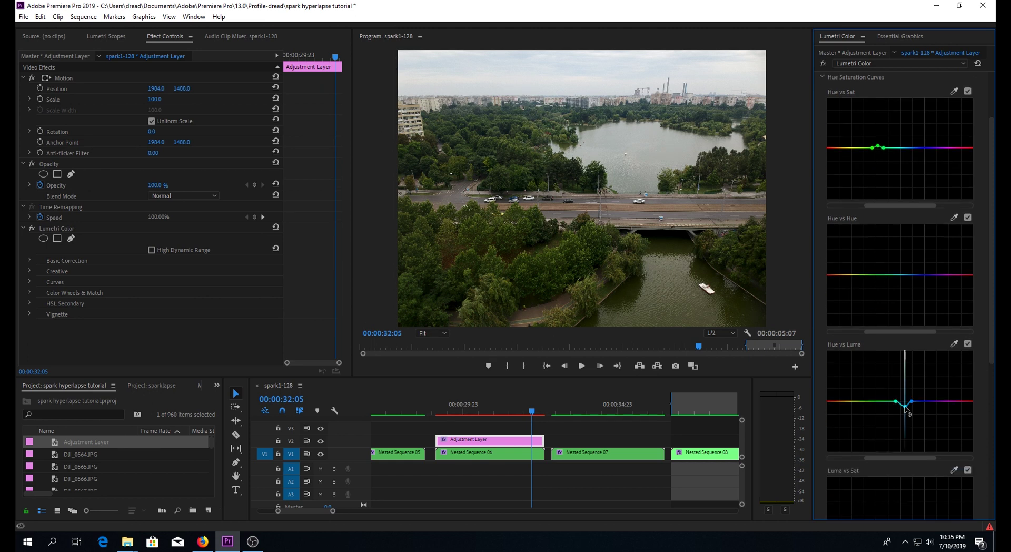